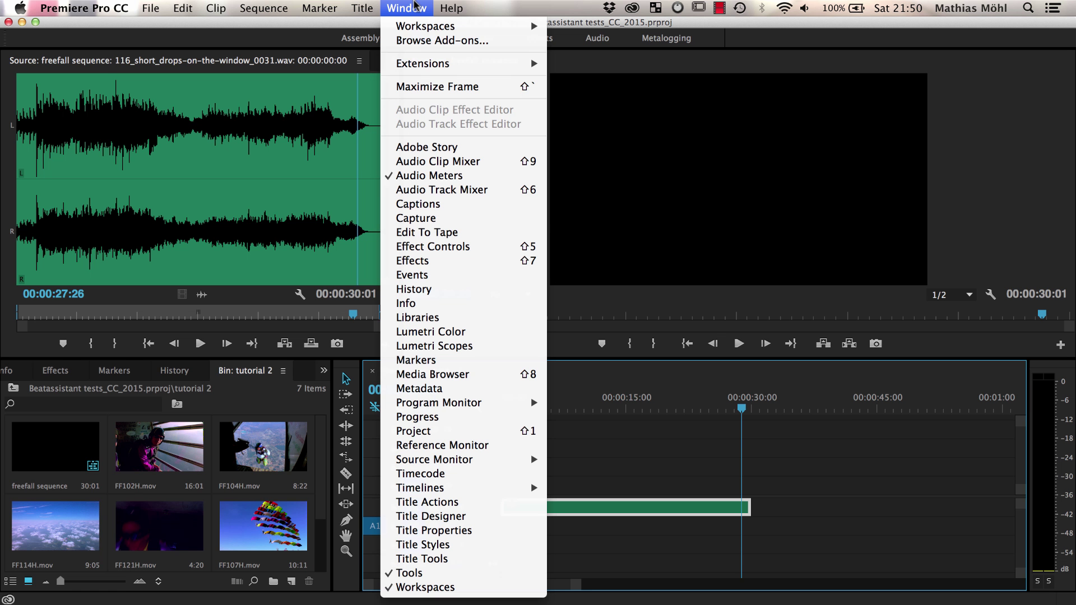
- Open the Beat Edit extension and load 116_short_drops-on-the-window_0031.wav
{"action": "mouse_move", "coordinate": [440, 65]}
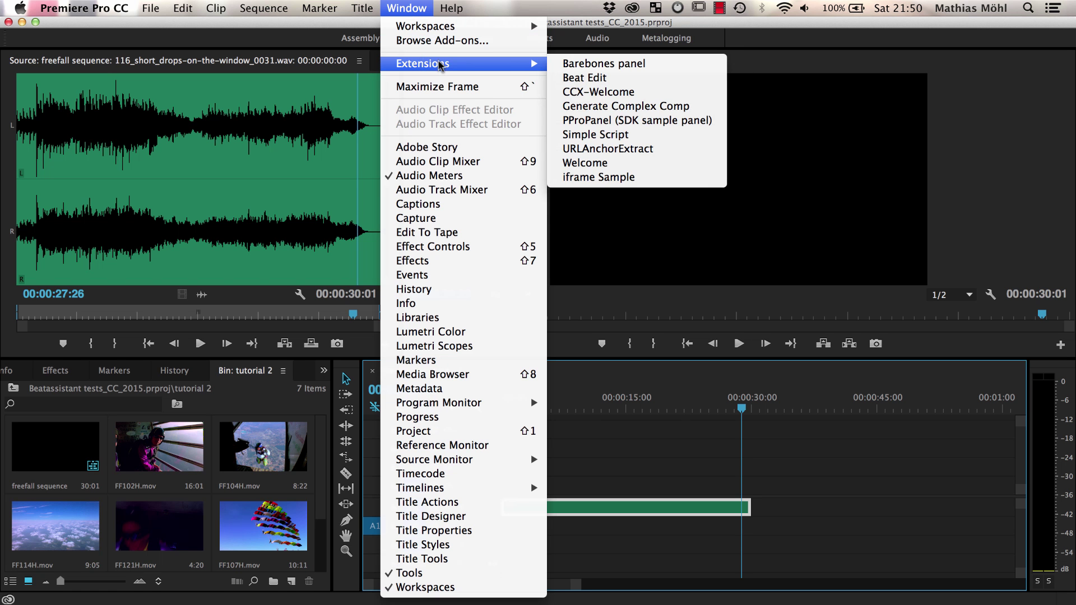
{"action": "left_click", "coordinate": [566, 77]}
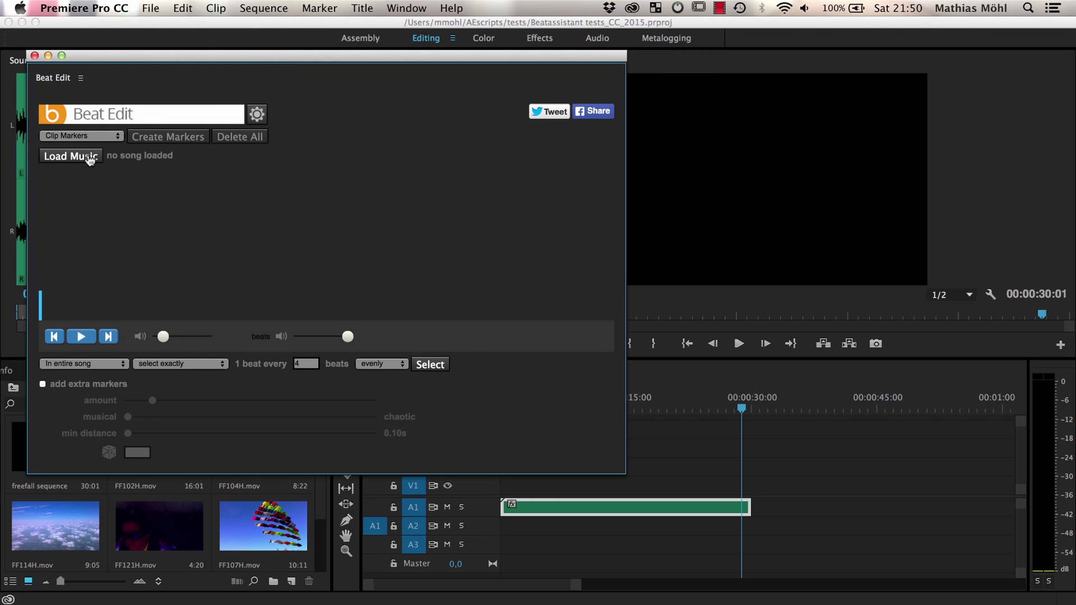
{"action": "left_click", "coordinate": [70, 156]}
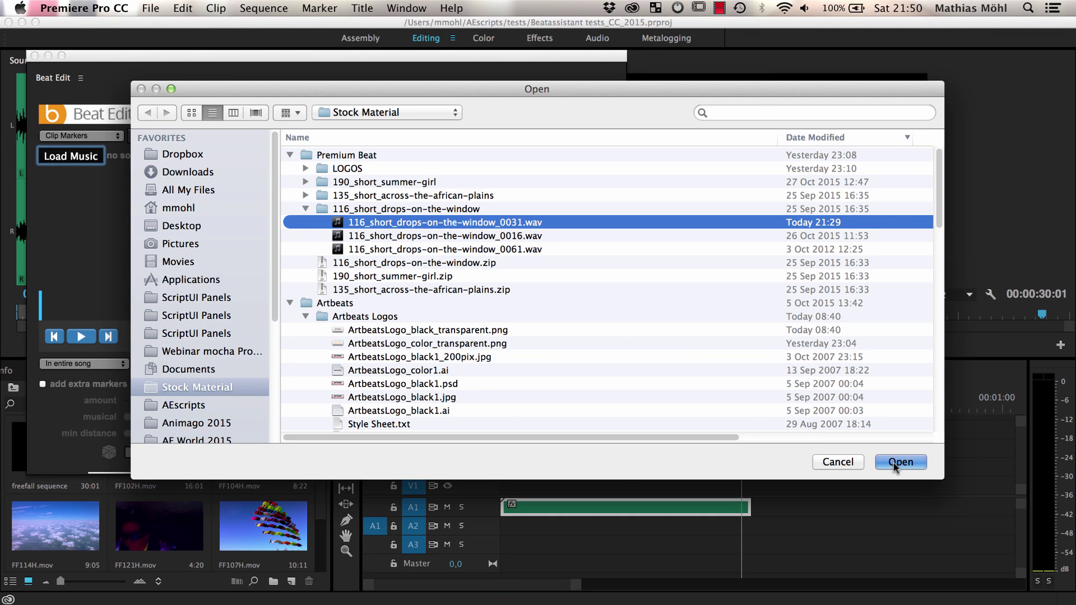
{"action": "left_click", "coordinate": [898, 462]}
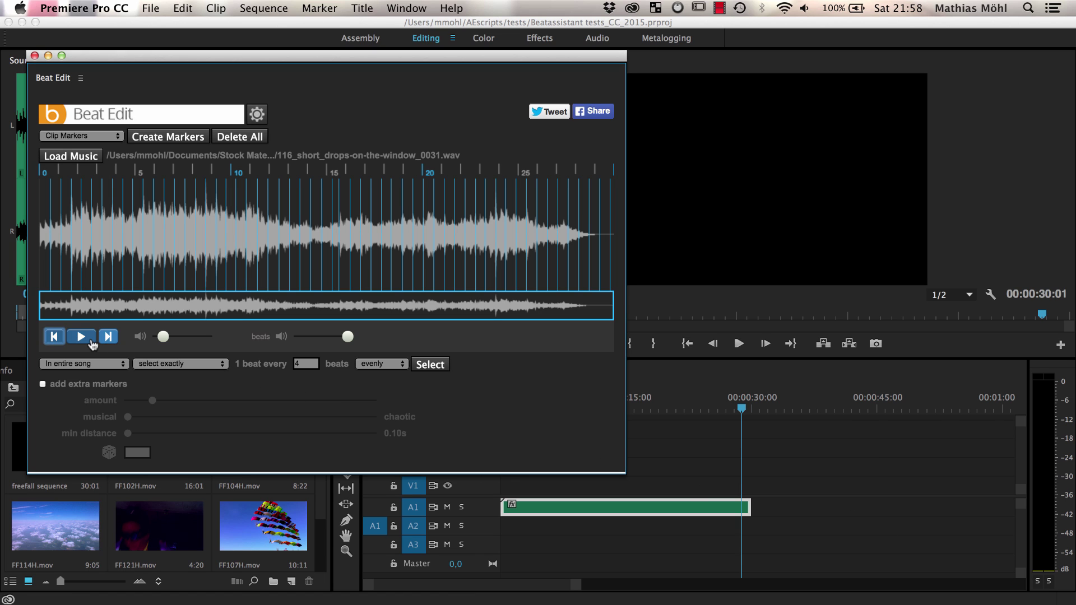
- Play the song with its detected beats, muting and then restoring the beat clicks
{"action": "left_click", "coordinate": [81, 337]}
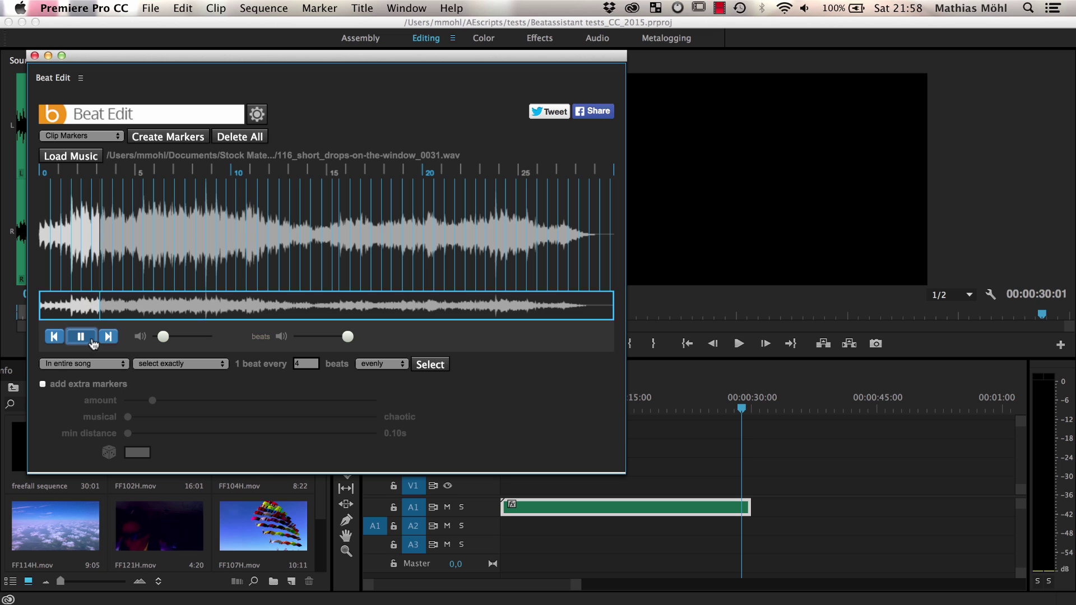
{"action": "left_click", "coordinate": [281, 338]}
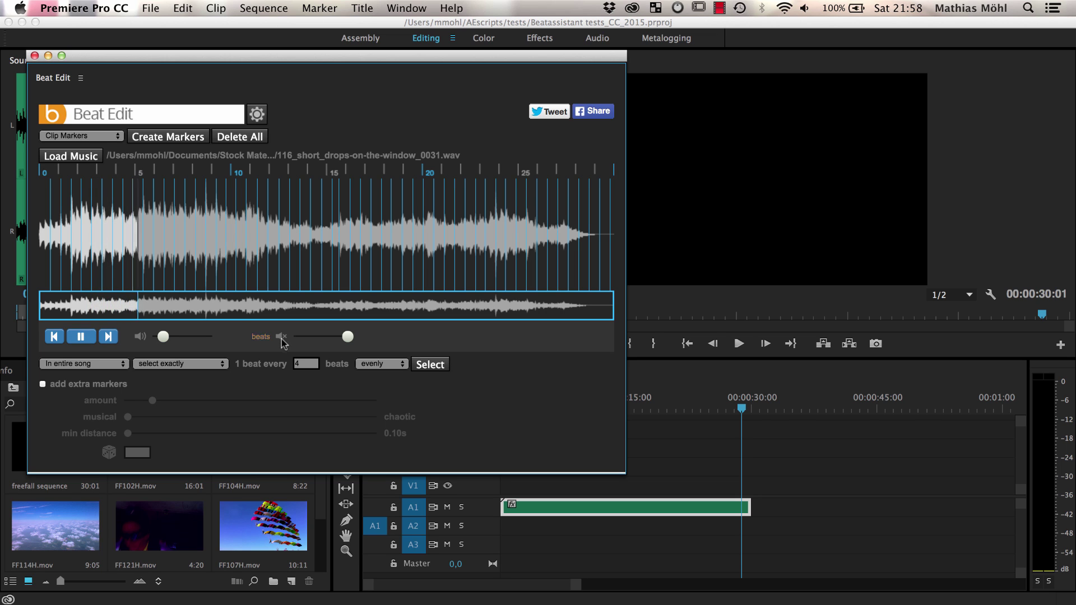
{"action": "left_click", "coordinate": [282, 340]}
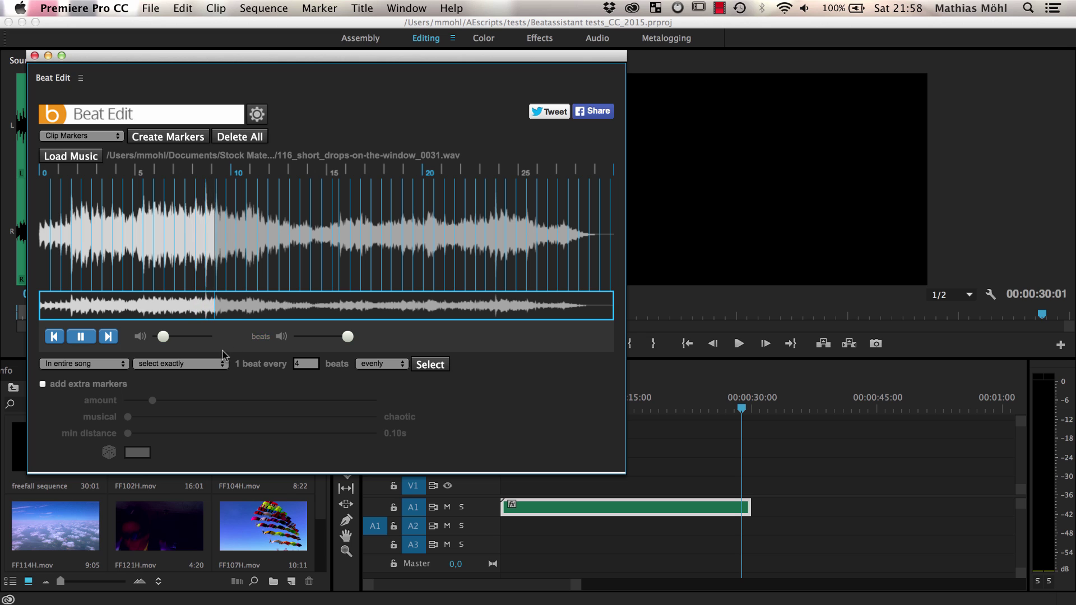
- Stop playback, create Beat Edit clip markers on the A1 music clip, and zoom the timeline in
{"action": "key", "text": "space"}
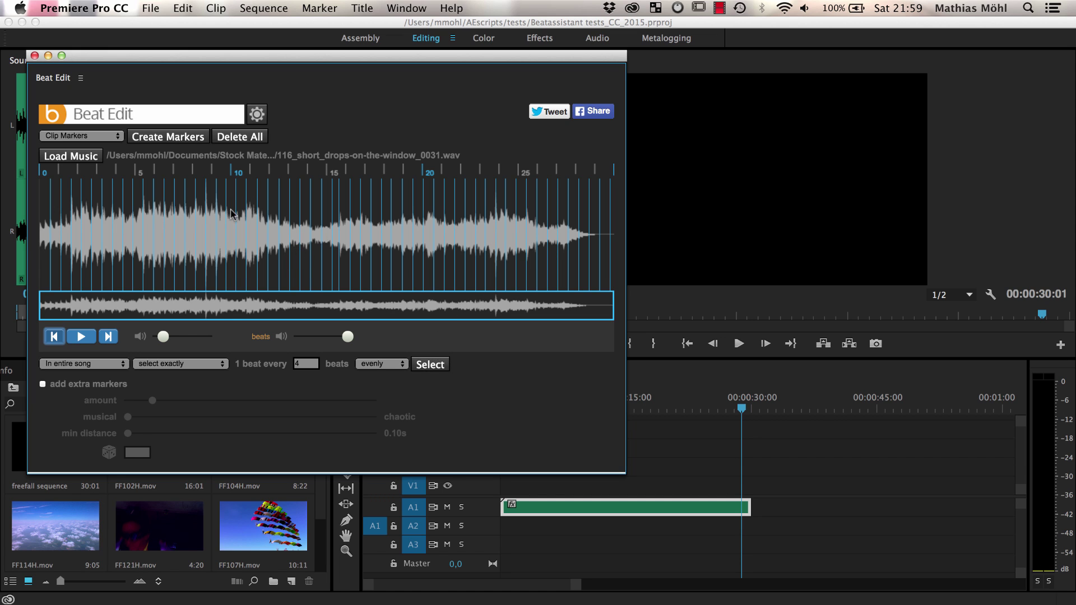
{"action": "left_click", "coordinate": [114, 136]}
{"action": "left_click", "coordinate": [99, 150]}
{"action": "left_click", "coordinate": [160, 137]}
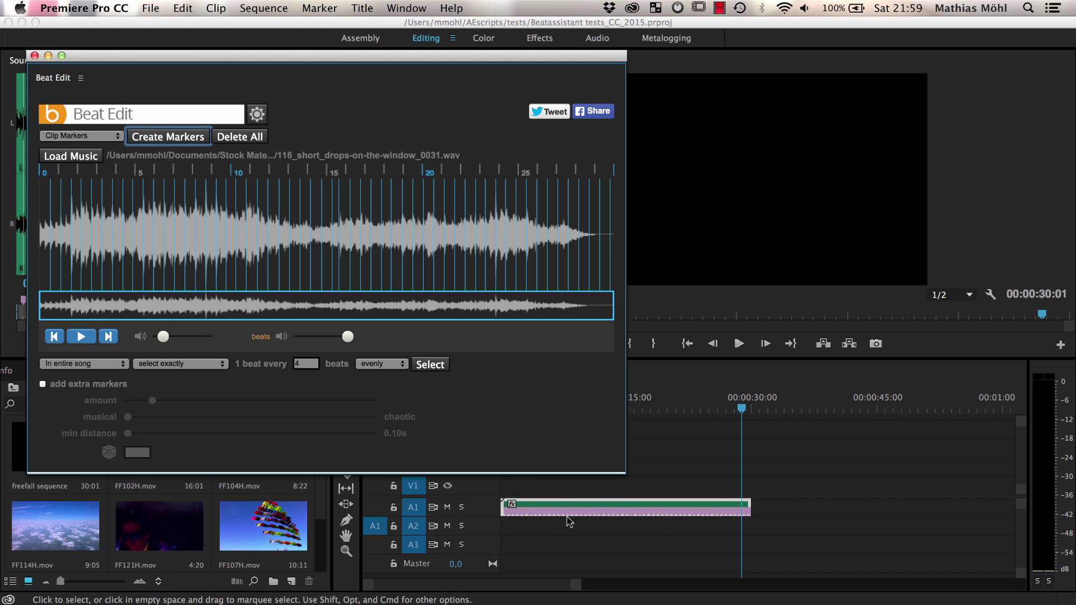
{"action": "left_click", "coordinate": [570, 583]}
{"action": "left_click_drag", "start_coordinate": [573, 588], "coordinate": [451, 585]}
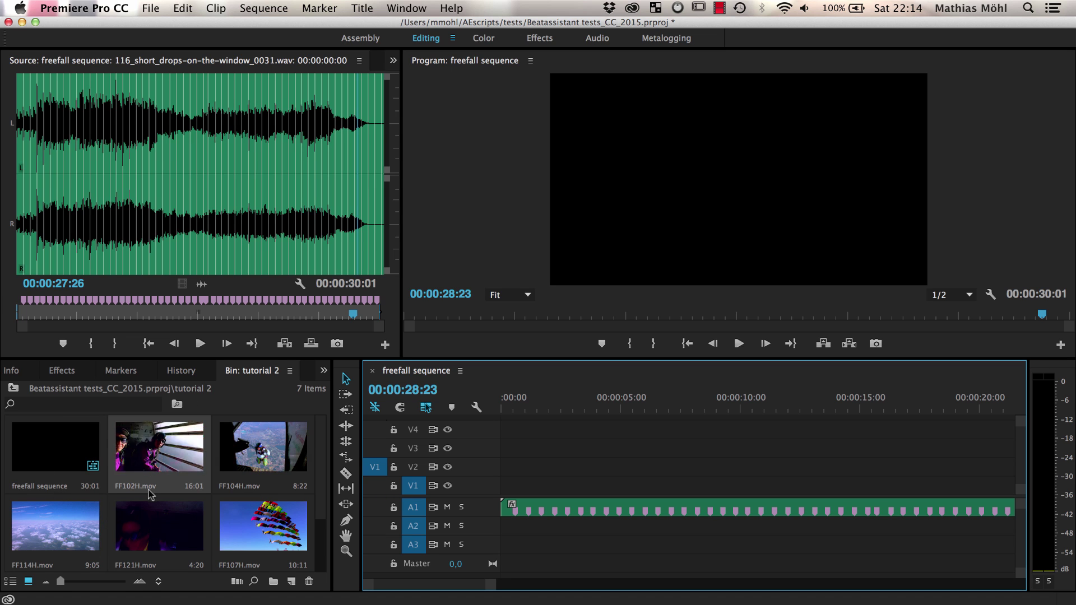
- Place FF102H.mov at 00:00:00 on V1 and play the sequence to about 11 seconds
{"action": "left_click_drag", "start_coordinate": [179, 457], "coordinate": [490, 491]}
{"action": "left_click", "coordinate": [497, 404]}
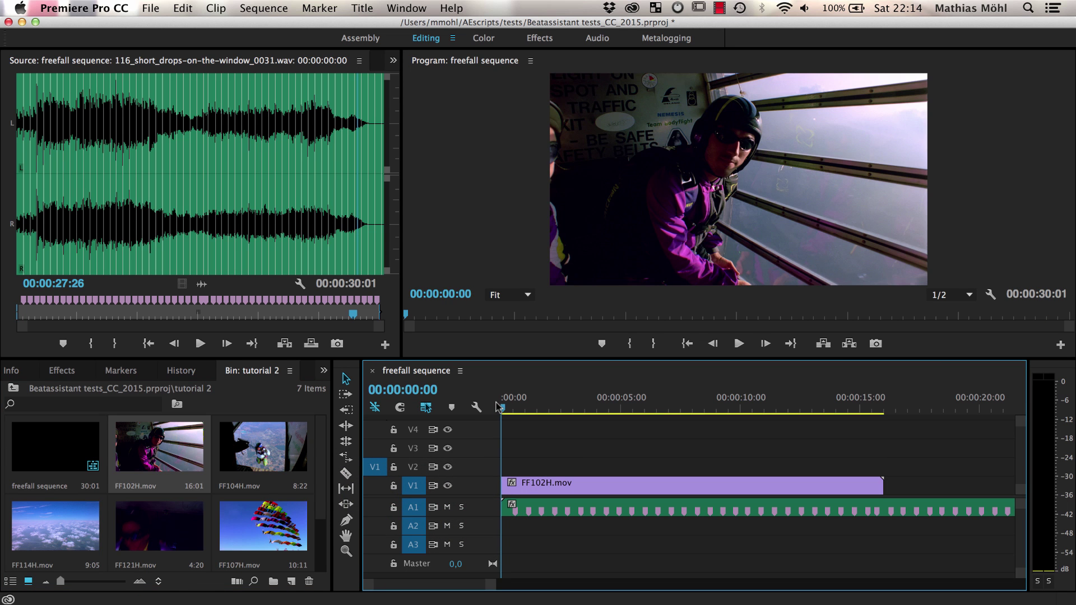
{"action": "key", "text": "space"}
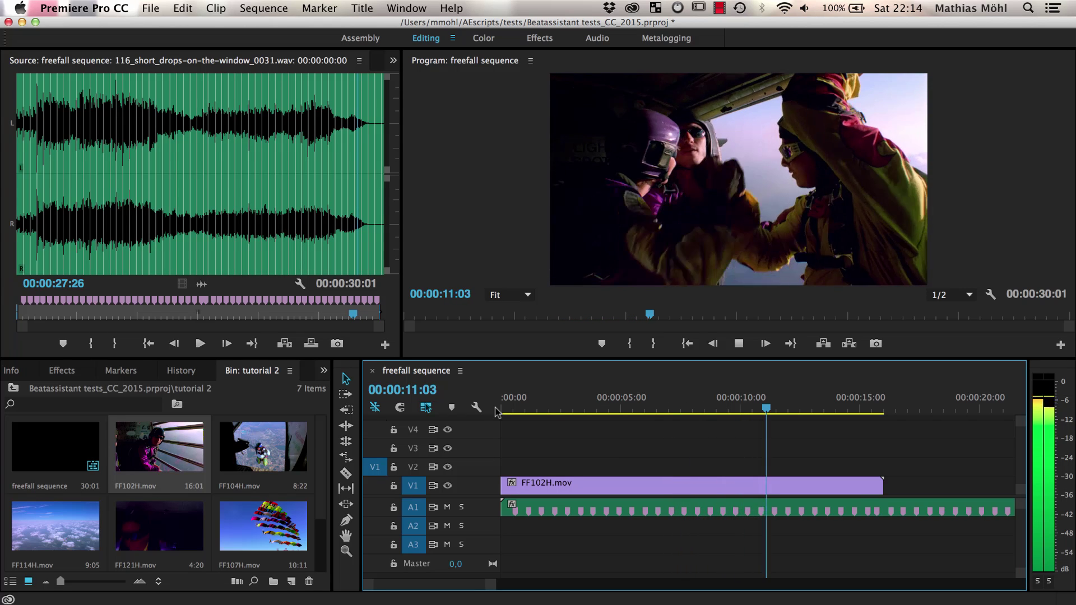
{"action": "key", "text": "space"}
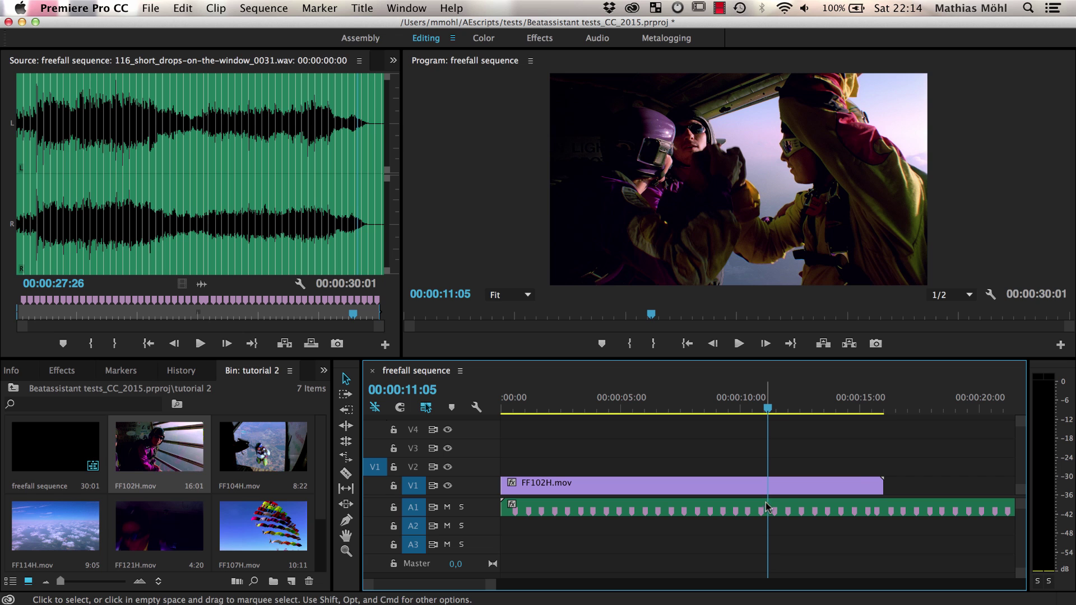
- Turn on snapping and trim FF102H.mov's end onto a beat marker
{"action": "left_click_drag", "start_coordinate": [883, 485], "coordinate": [763, 485]}
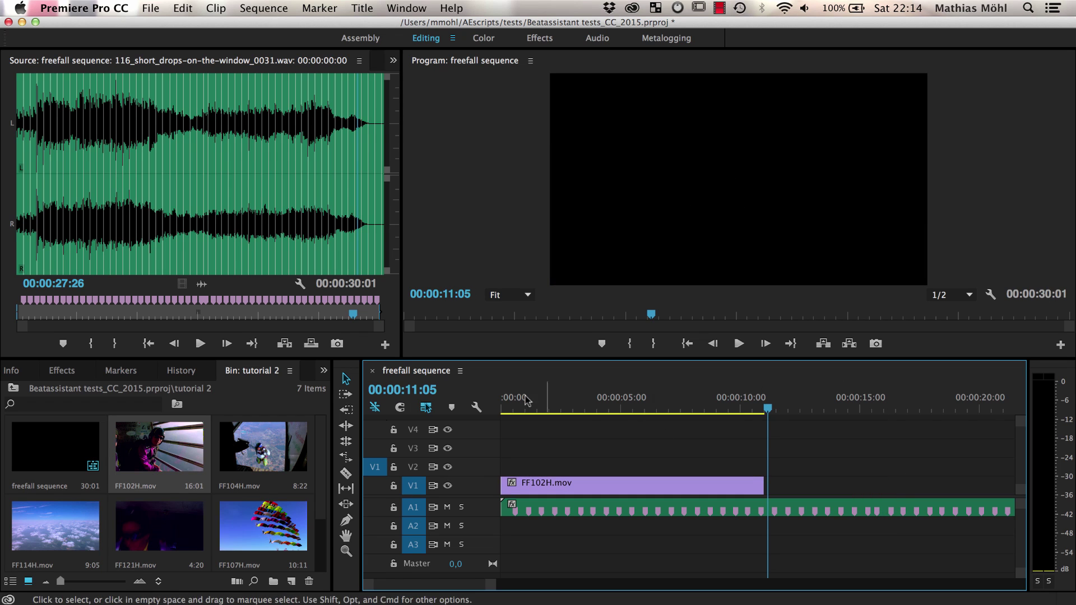
{"action": "left_click", "coordinate": [400, 408]}
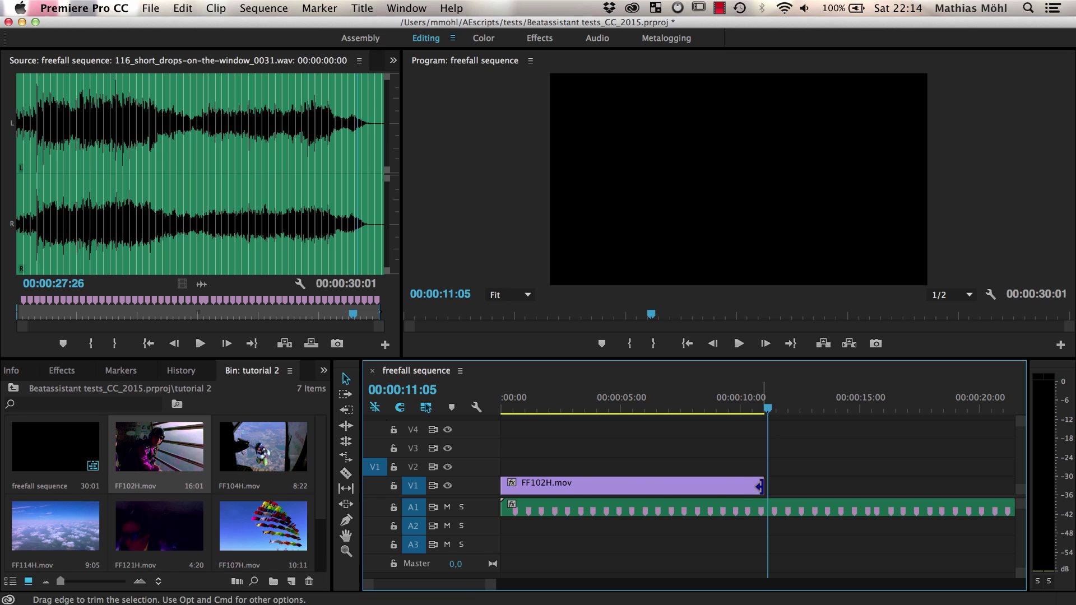
{"action": "mouse_move", "coordinate": [757, 486]}
{"action": "left_mouse_down"}
{"action": "mouse_move", "coordinate": [730, 485]}
{"action": "mouse_move", "coordinate": [760, 485]}
{"action": "left_mouse_up"}
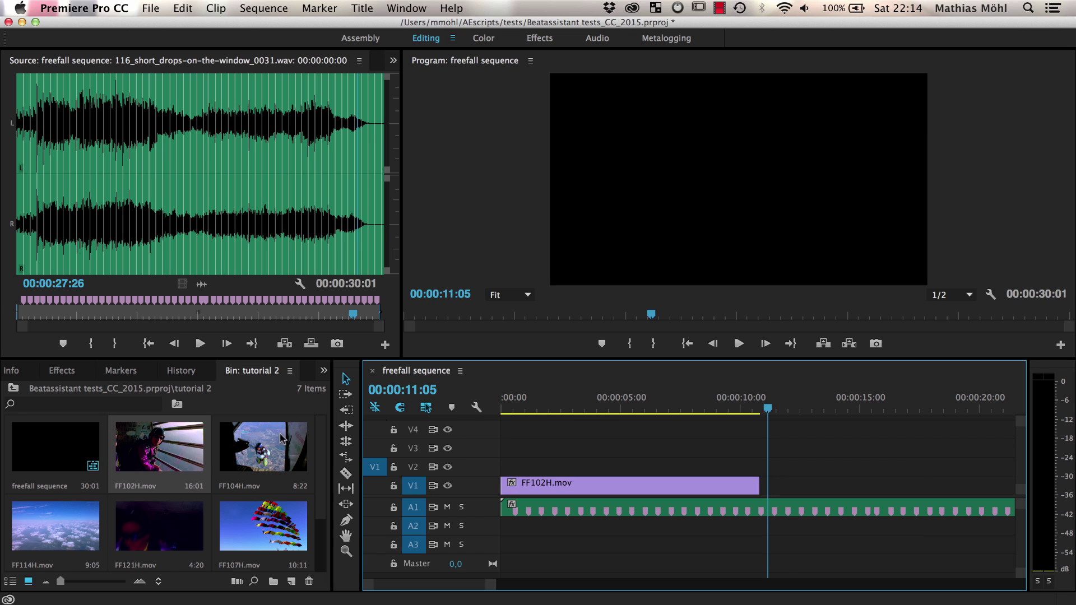
- Add FF104H.mov after FF102H.mov and trim its end to the playhead at about 00:00:15:02
{"action": "left_click_drag", "start_coordinate": [280, 442], "coordinate": [803, 485]}
{"action": "left_click", "coordinate": [785, 411]}
{"action": "left_click_drag", "start_coordinate": [786, 412], "coordinate": [861, 411]}
{"action": "left_click_drag", "start_coordinate": [967, 486], "coordinate": [861, 485]}
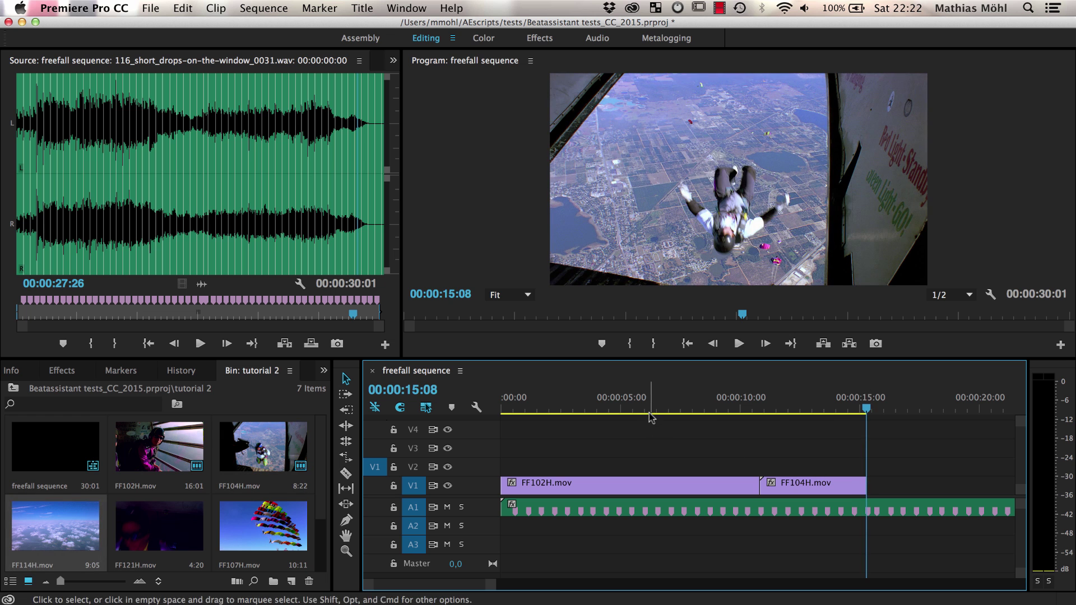
{"action": "left_click", "coordinate": [647, 408]}
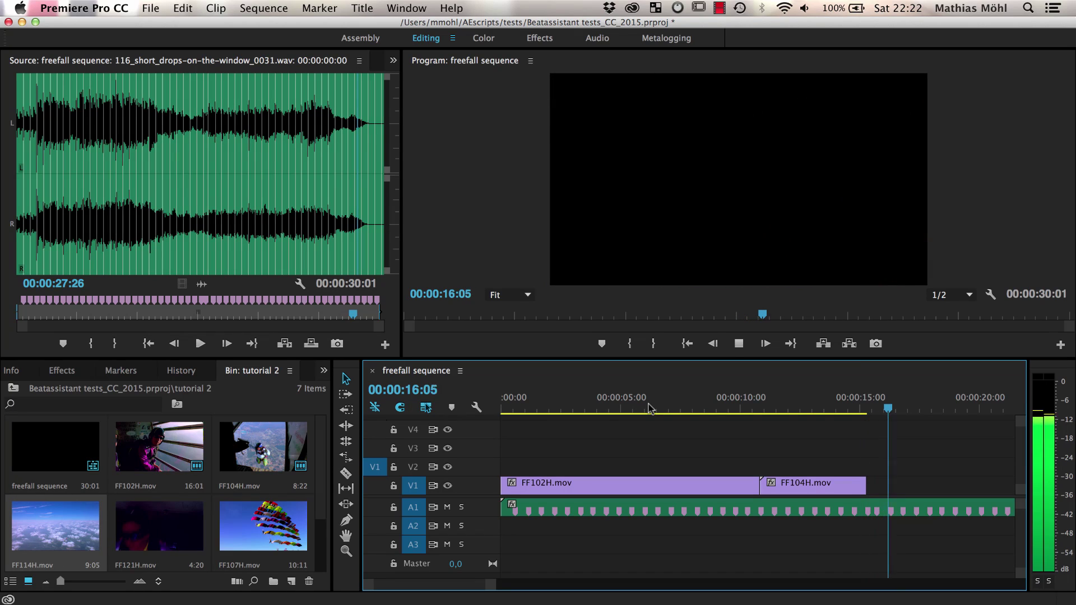
- Stop playback, set the playhead to 00:00:12:26, and select the Slip Tool
{"action": "key", "text": "space"}
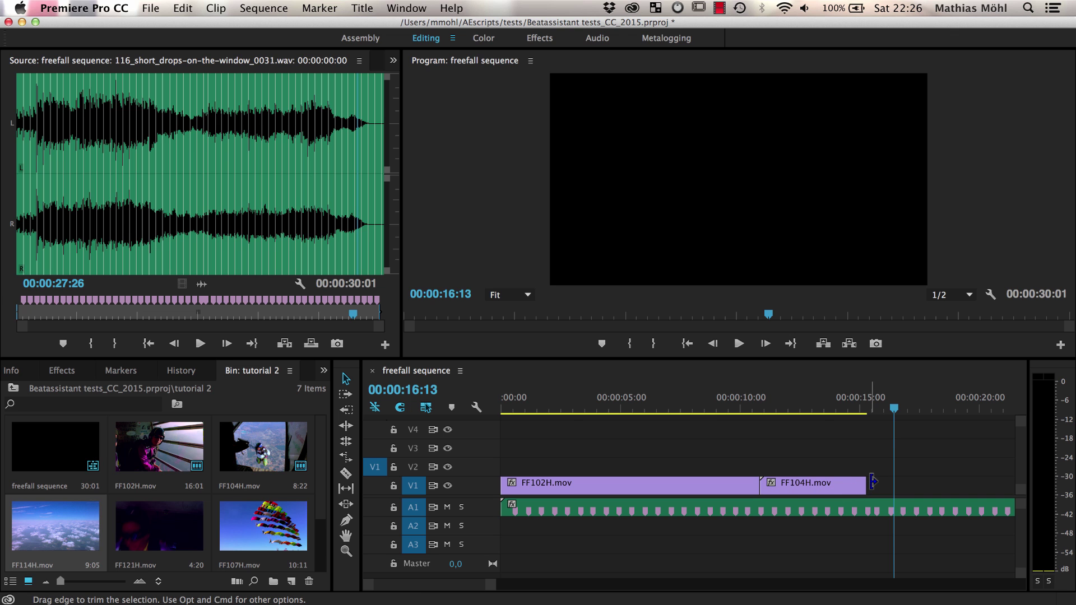
{"action": "left_click", "coordinate": [809, 408]}
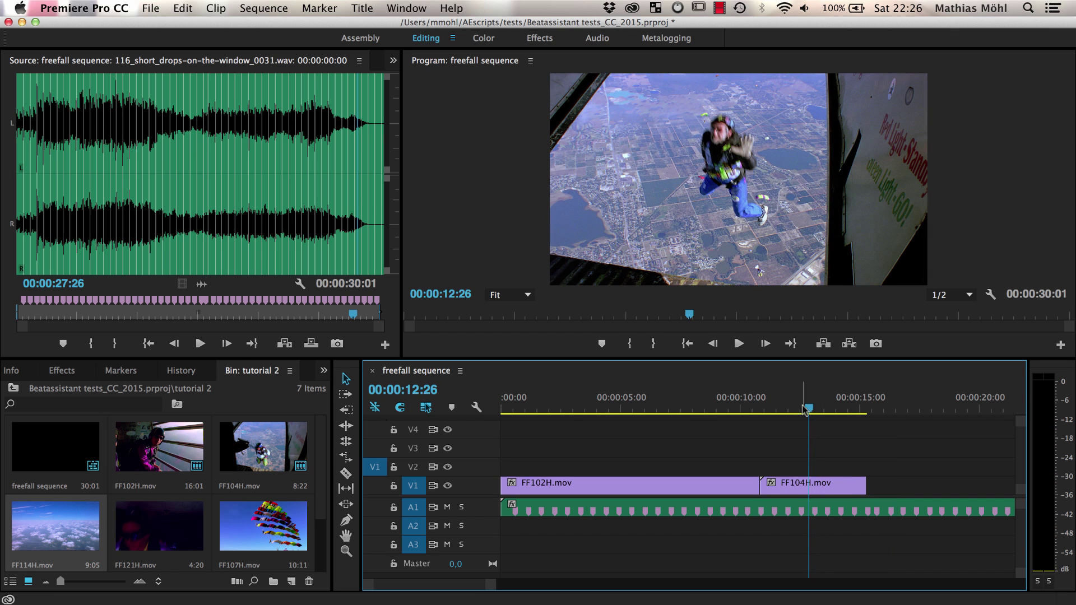
{"action": "left_click", "coordinate": [346, 489]}
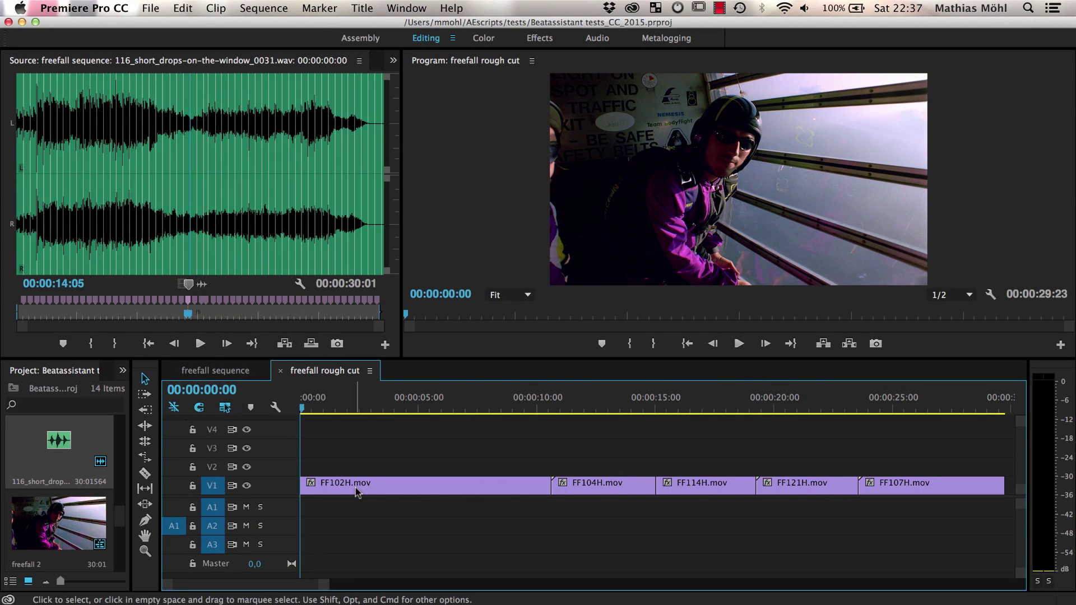
- Lay the short drops music on A1, then ripple-trim the FF102H/FF104H cut, the FF104H/FF114H cut, and FF114H's start (17 frames)
{"action": "left_click_drag", "start_coordinate": [59, 440], "coordinate": [303, 510]}
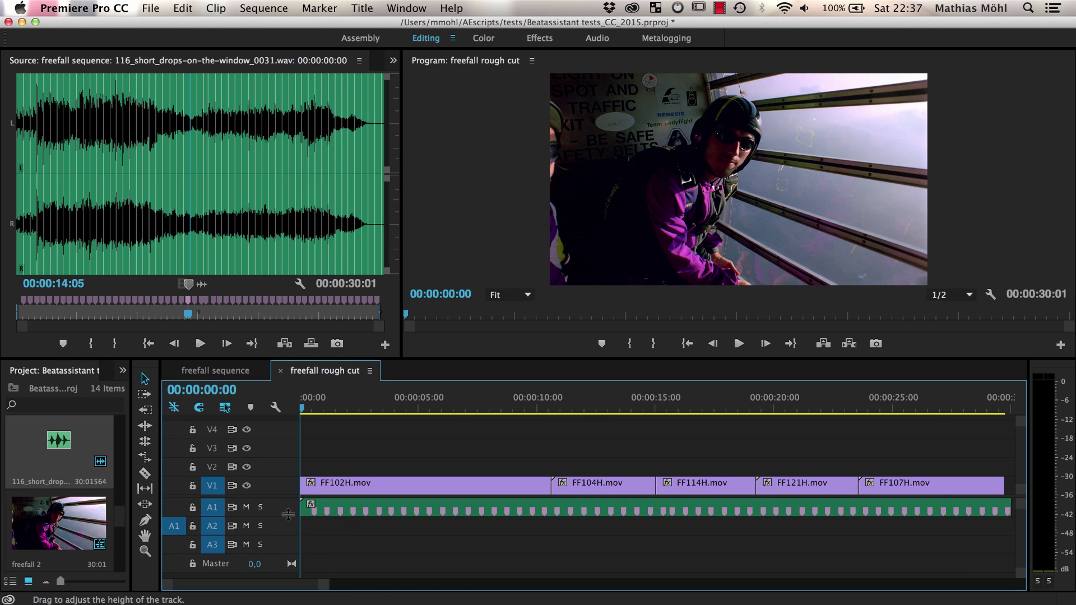
{"action": "left_click", "coordinate": [145, 427]}
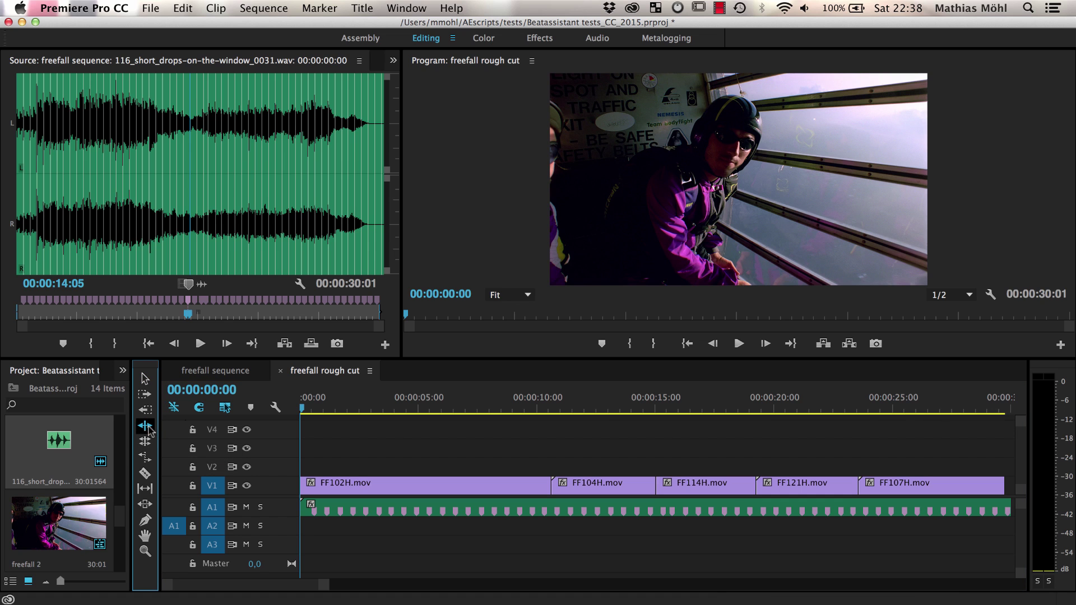
{"action": "left_click", "coordinate": [549, 483]}
{"action": "left_click_drag", "start_coordinate": [549, 483], "coordinate": [542, 482]}
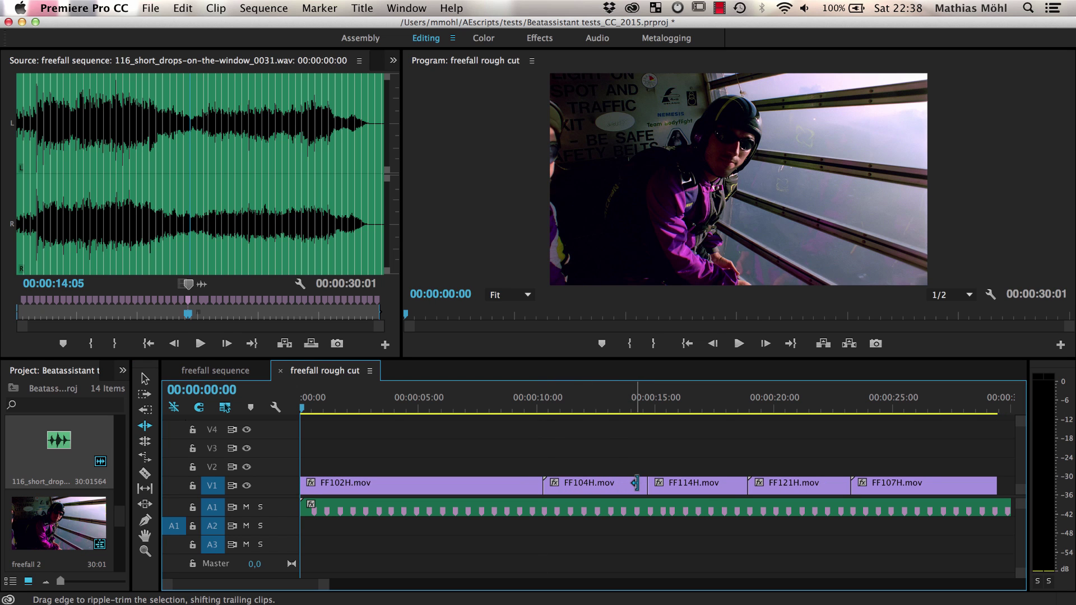
{"action": "left_click_drag", "start_coordinate": [642, 483], "coordinate": [632, 485]}
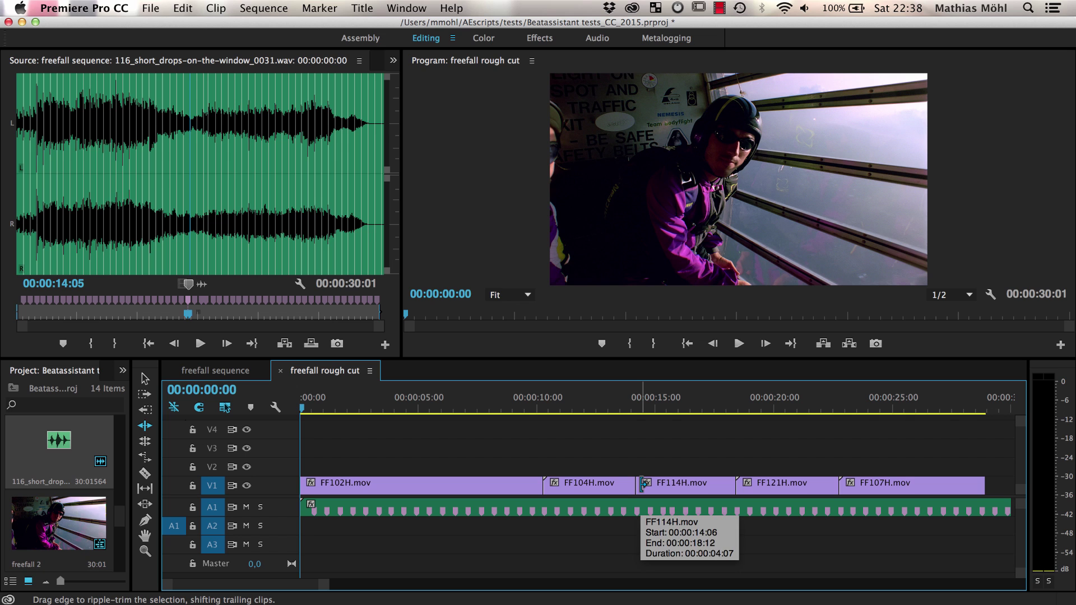
{"action": "left_click_drag", "start_coordinate": [642, 484], "coordinate": [665, 484]}
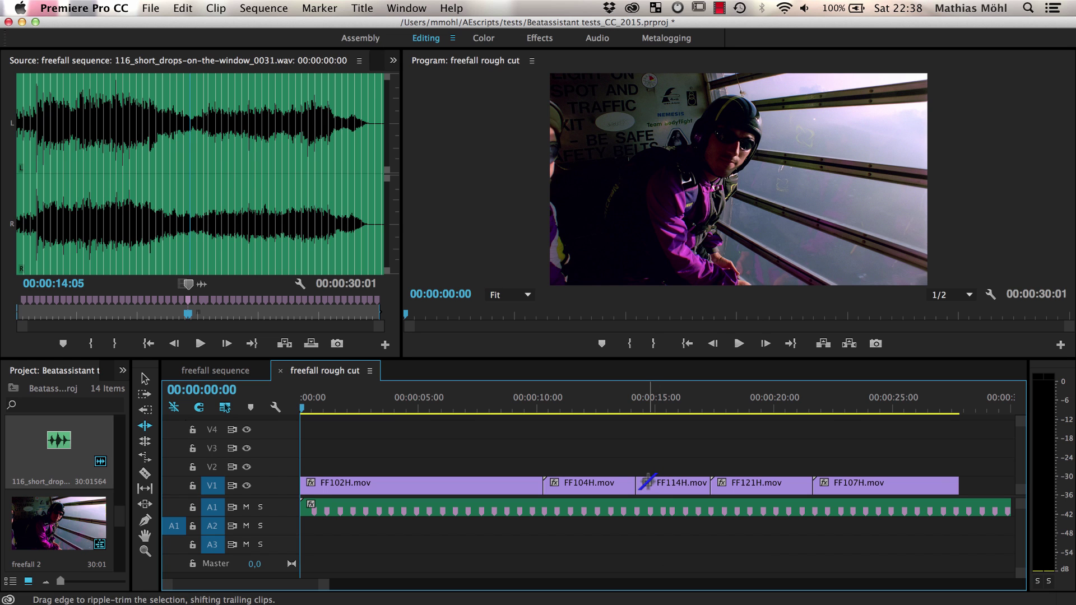
- Undo the last trim, then ripple-trim the ends of FF104H (+17 frames), FF114H (−13) and FF121H (+10)
{"action": "left_click", "coordinate": [182, 9]}
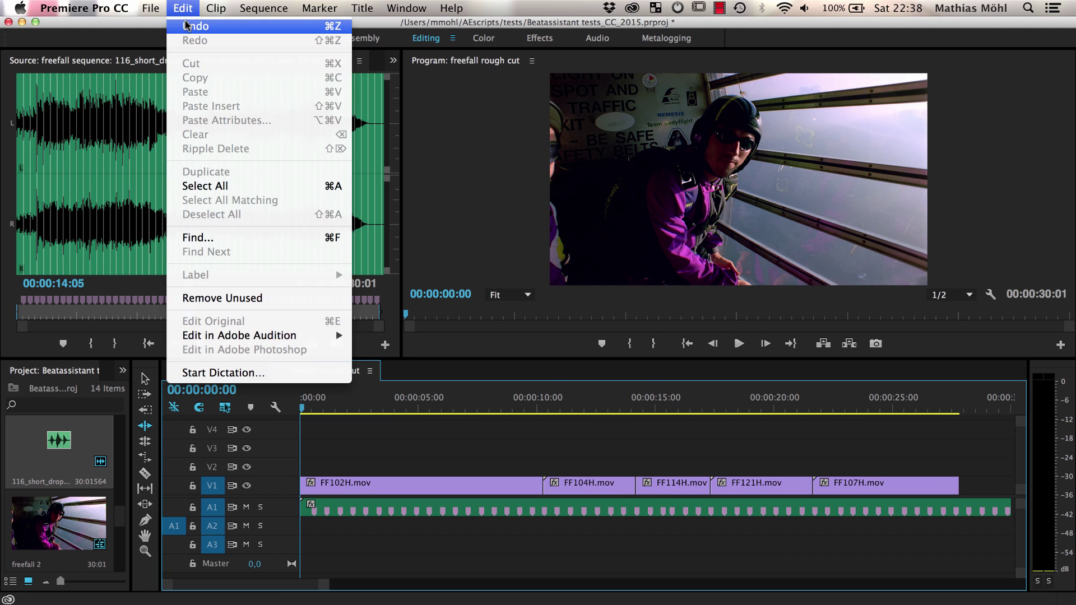
{"action": "left_click", "coordinate": [187, 26]}
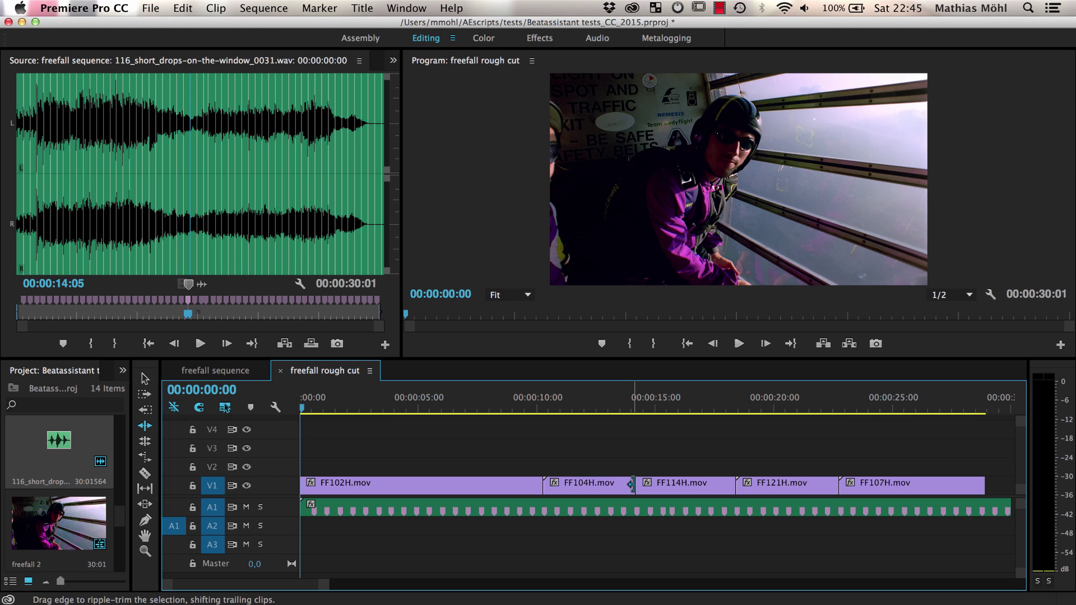
{"action": "left_click_drag", "start_coordinate": [631, 483], "coordinate": [676, 484]}
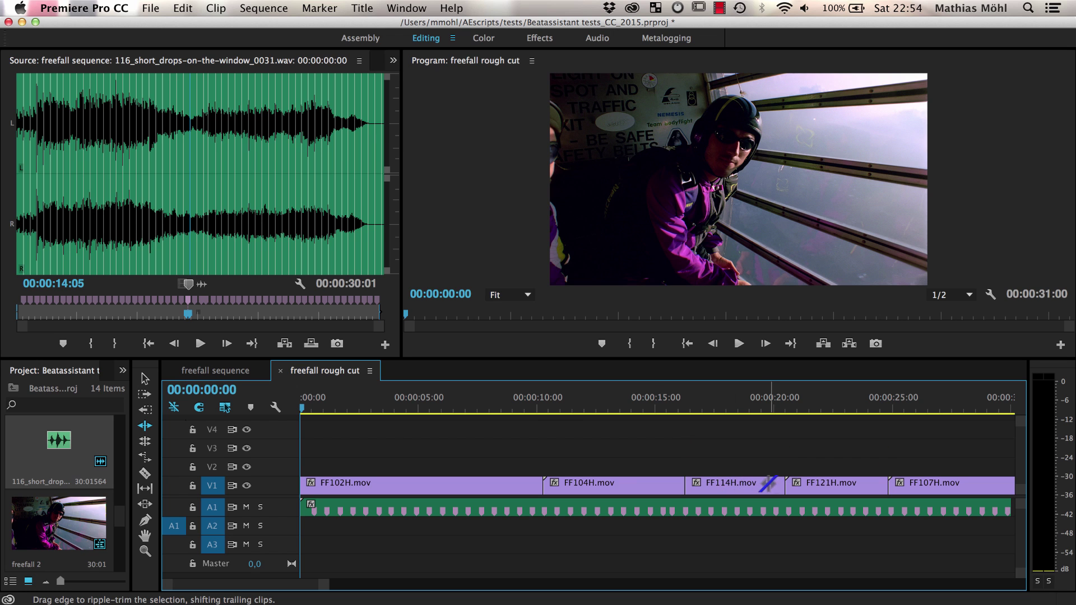
{"action": "left_click_drag", "start_coordinate": [785, 484], "coordinate": [775, 484]}
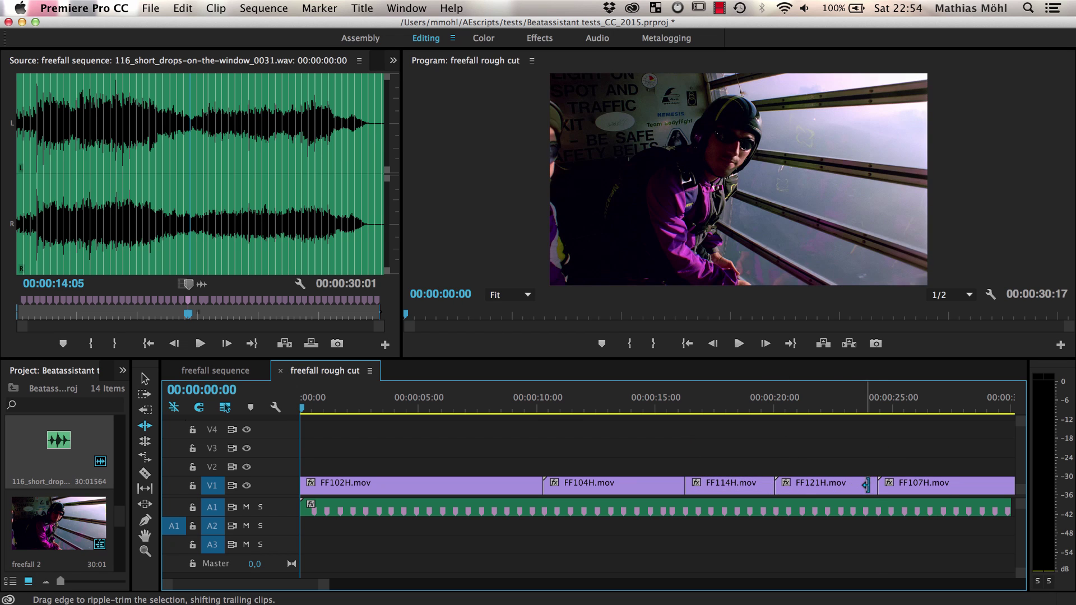
{"action": "mouse_move", "coordinate": [879, 484]}
{"action": "left_mouse_down"}
{"action": "mouse_move", "coordinate": [890, 484]}
{"action": "mouse_move", "coordinate": [879, 484]}
{"action": "left_mouse_up"}
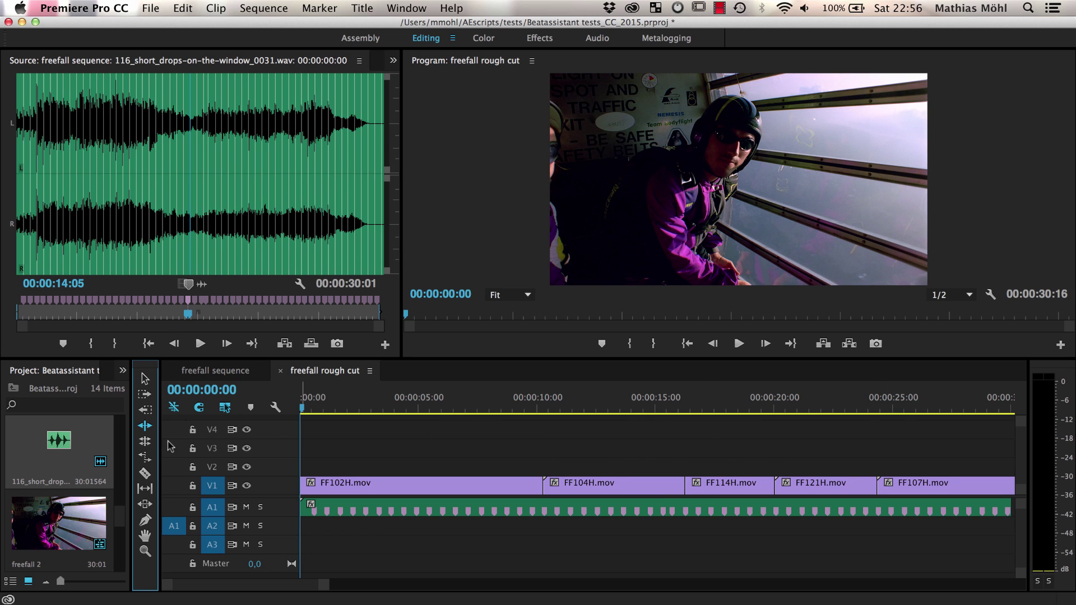
- Roll the FF104H/FF114H cut earlier onto a beat near 00:00:13 with the Rolling Edit Tool
{"action": "left_click", "coordinate": [144, 443]}
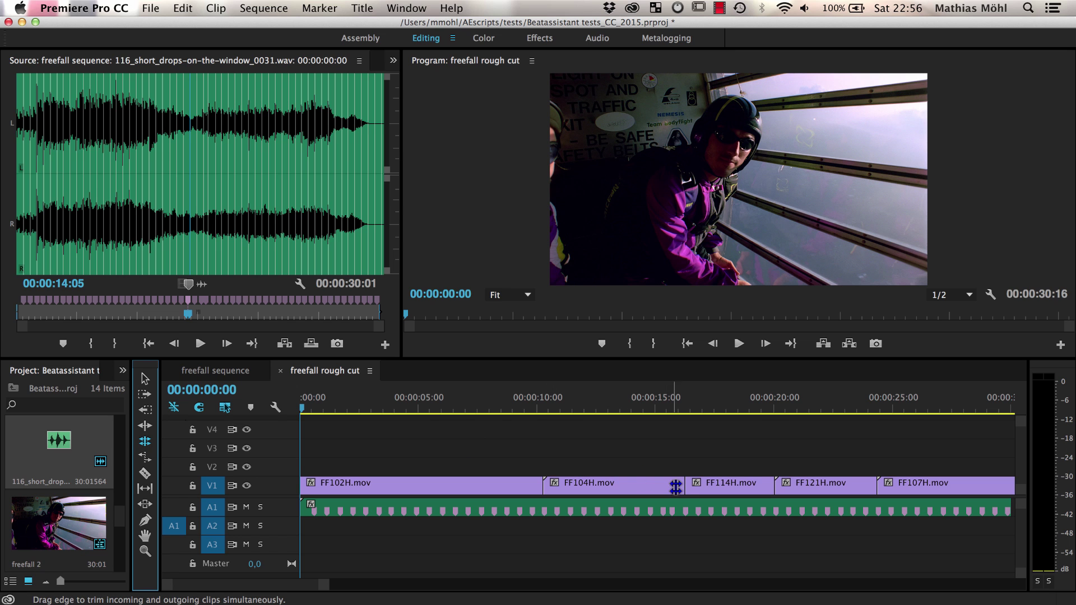
{"action": "left_click_drag", "start_coordinate": [684, 487], "coordinate": [616, 486]}
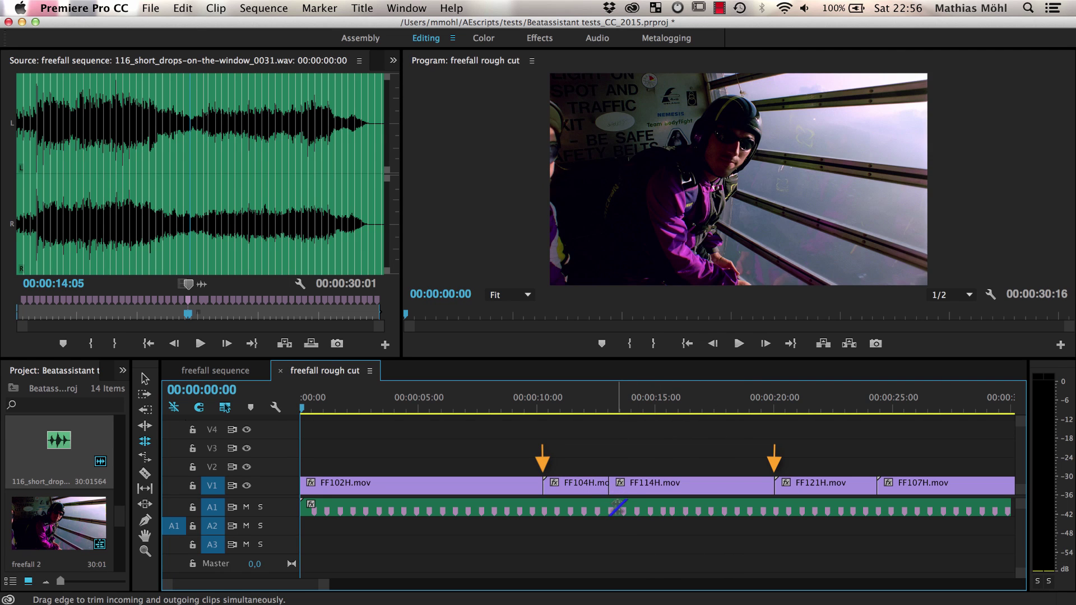